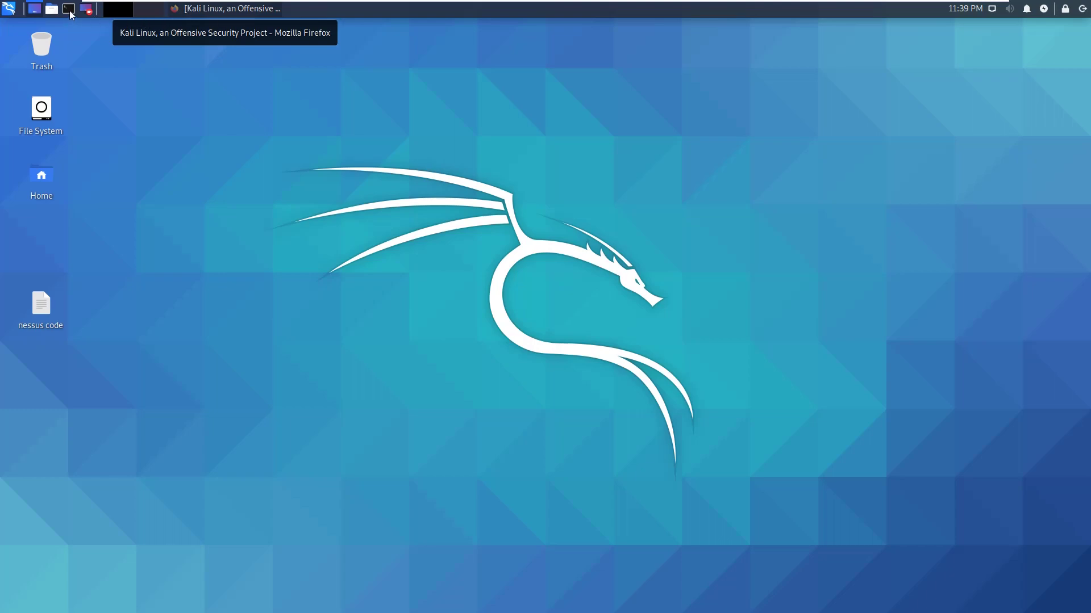
- Bring Firefox back and run a Google search for 'nessus' from the address bar
click(217, 9)
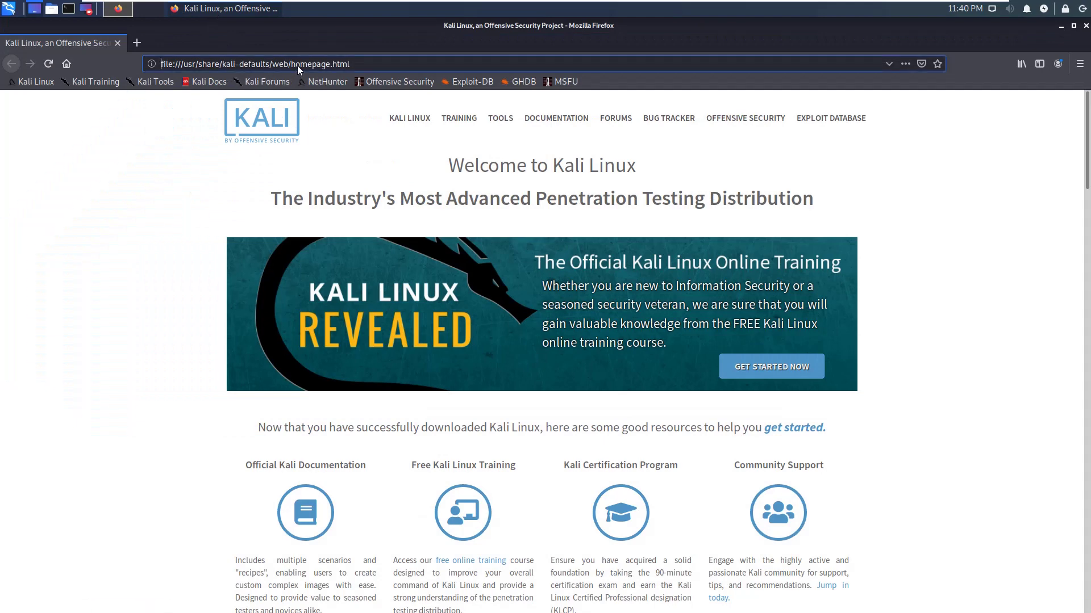
click(298, 66)
text(nessus)
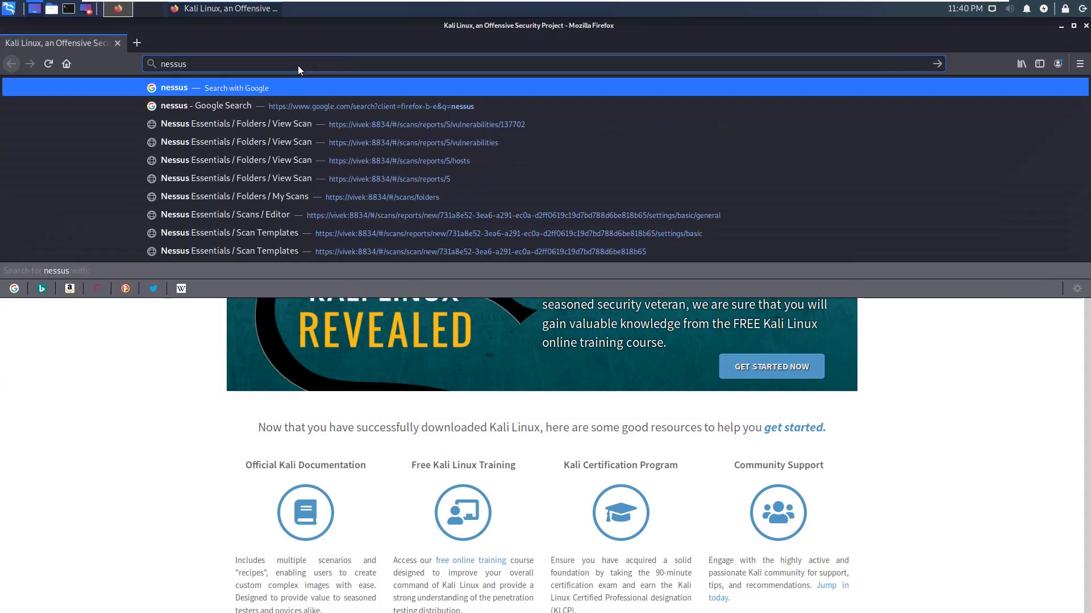
key(Return)
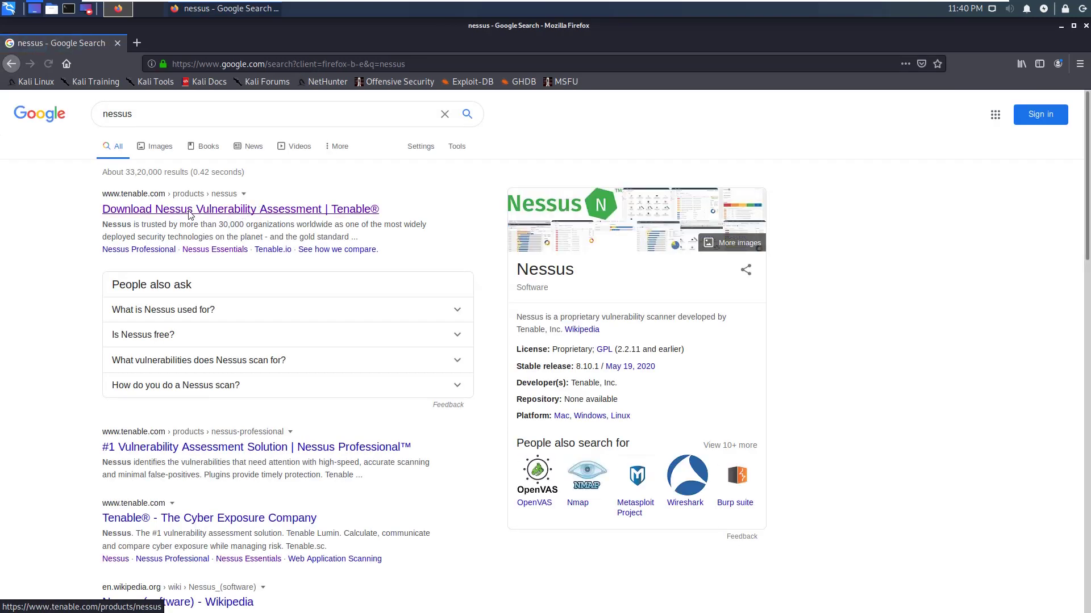
- Open the 'Download Nessus Vulnerability Assessment | Tenable' result and scroll to the Nessus plan cards
click(187, 214)
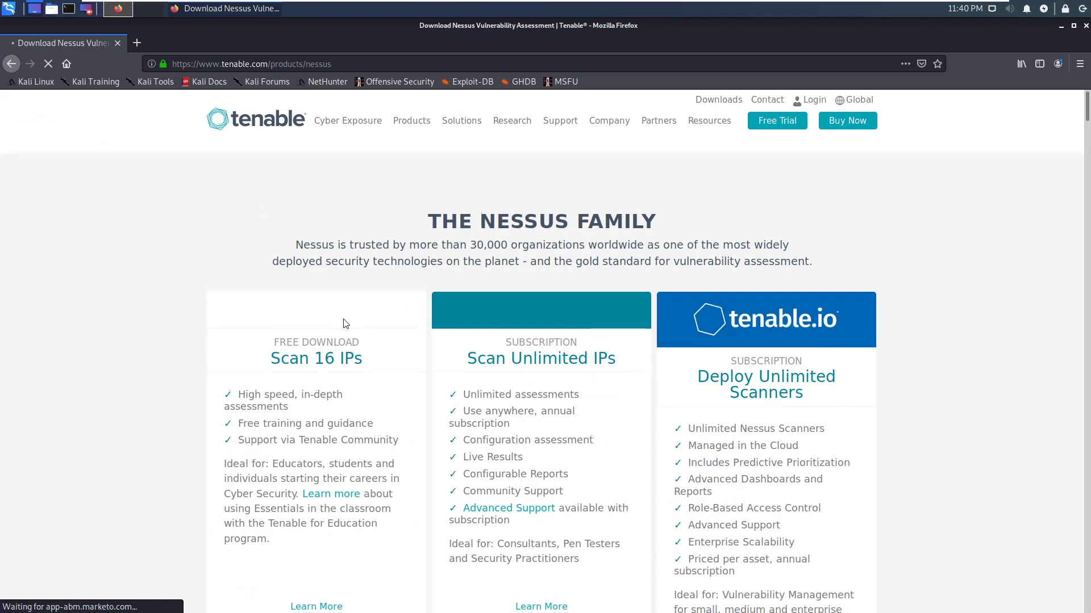
scroll(398, 301, down, 1)
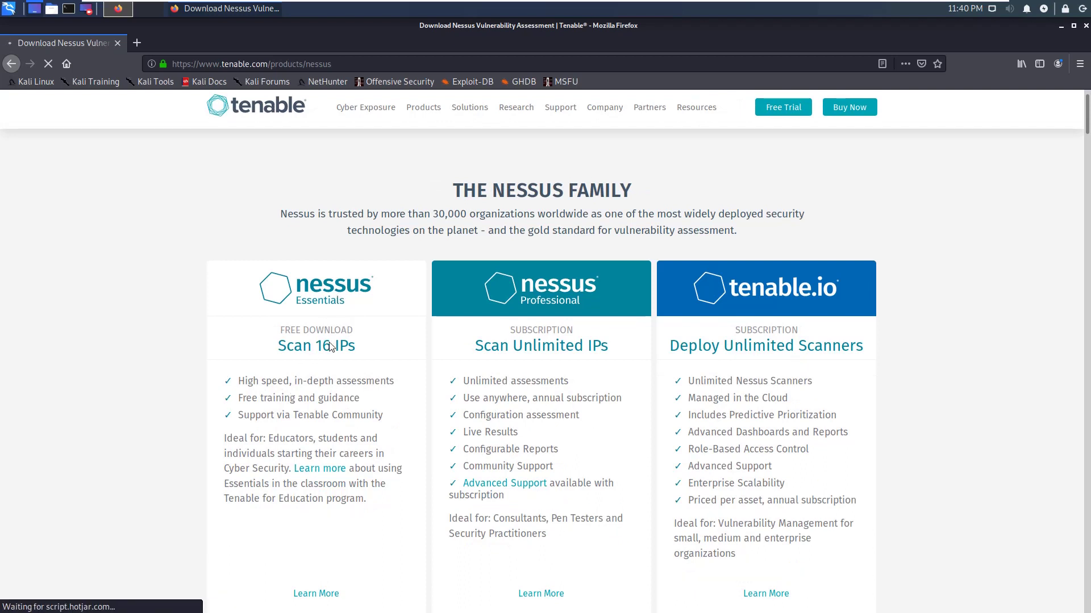
scroll(324, 341, down, 1)
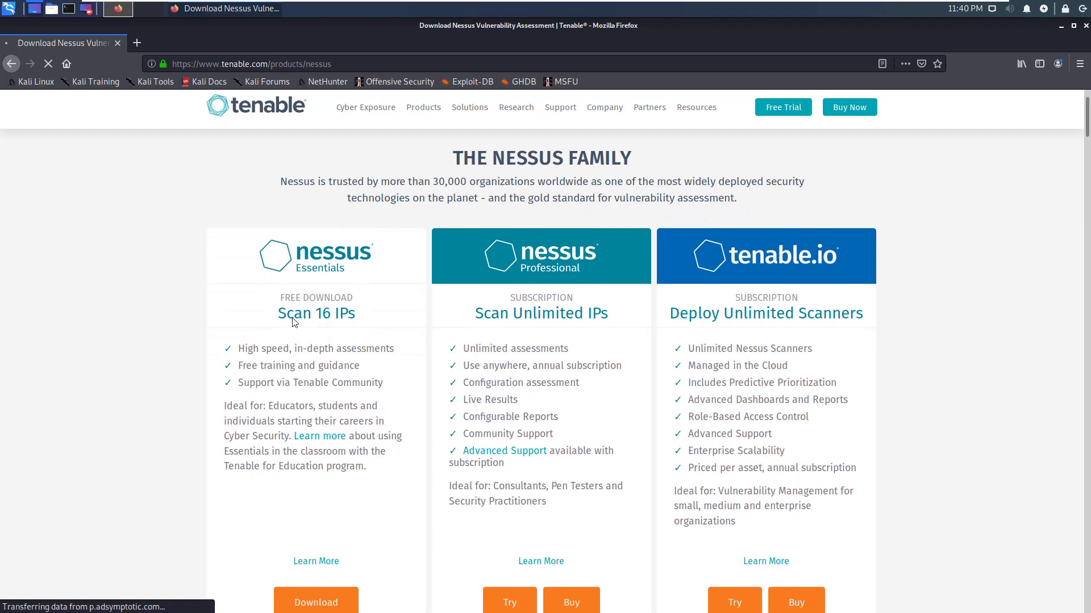
scroll(307, 329, down, 1)
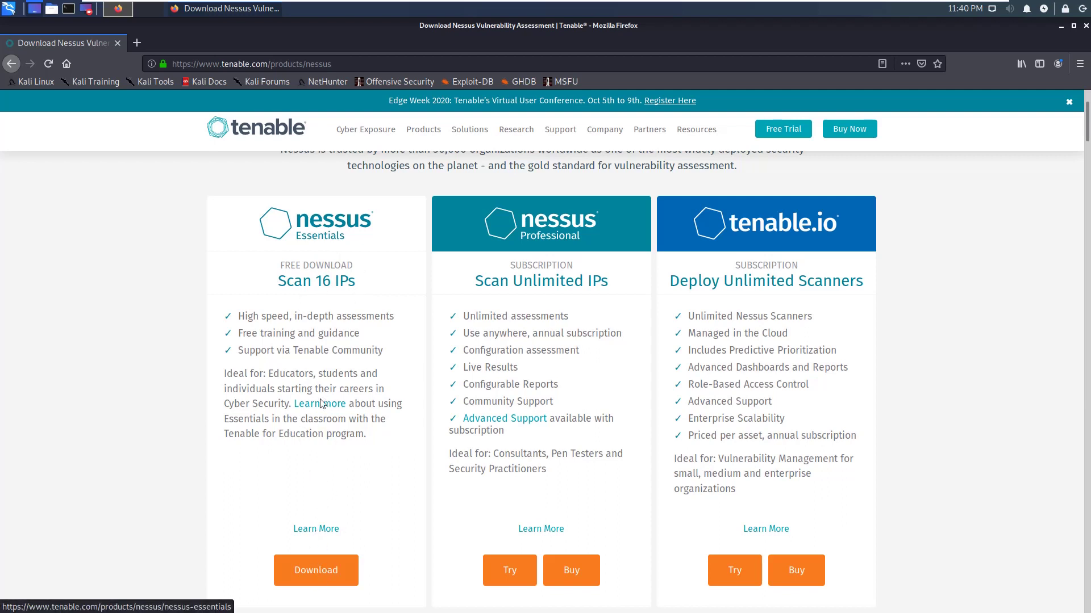
- Go to the Nessus Essentials download and select the Email and First Name registration fields
click(316, 572)
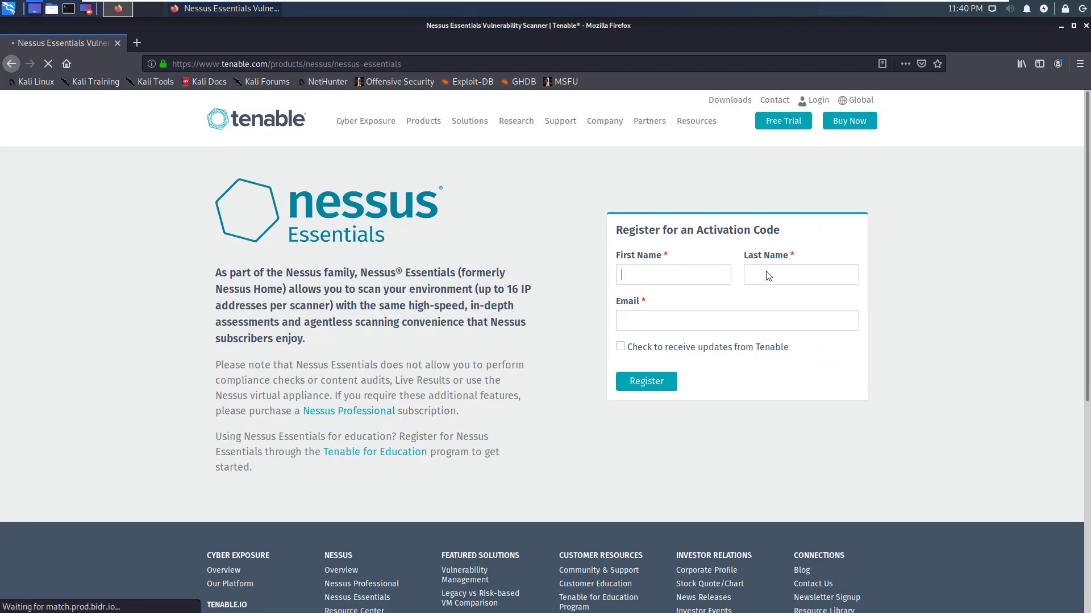
click(650, 329)
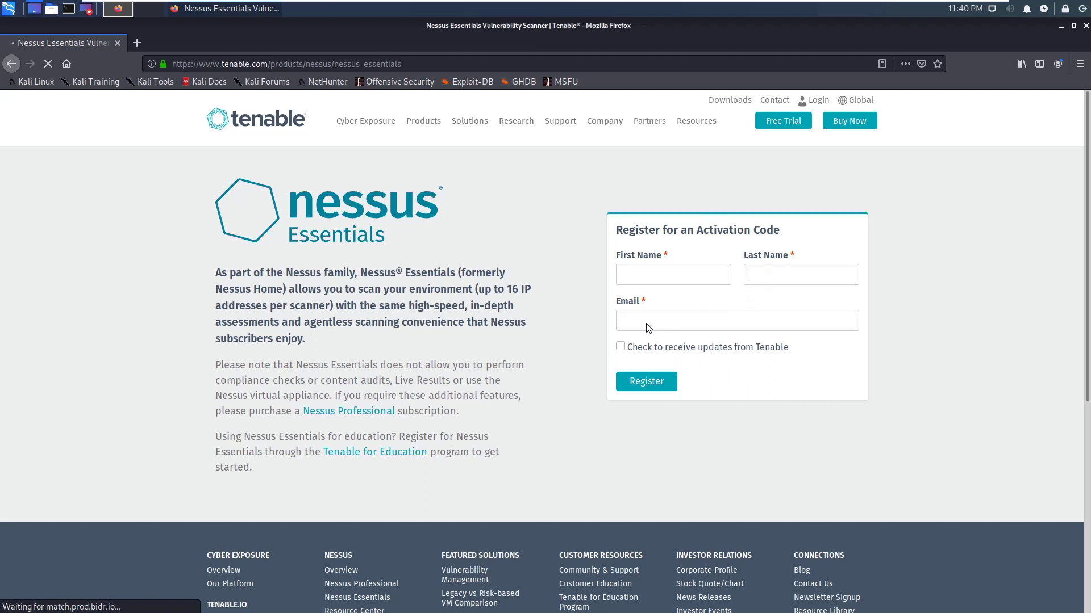
click(669, 283)
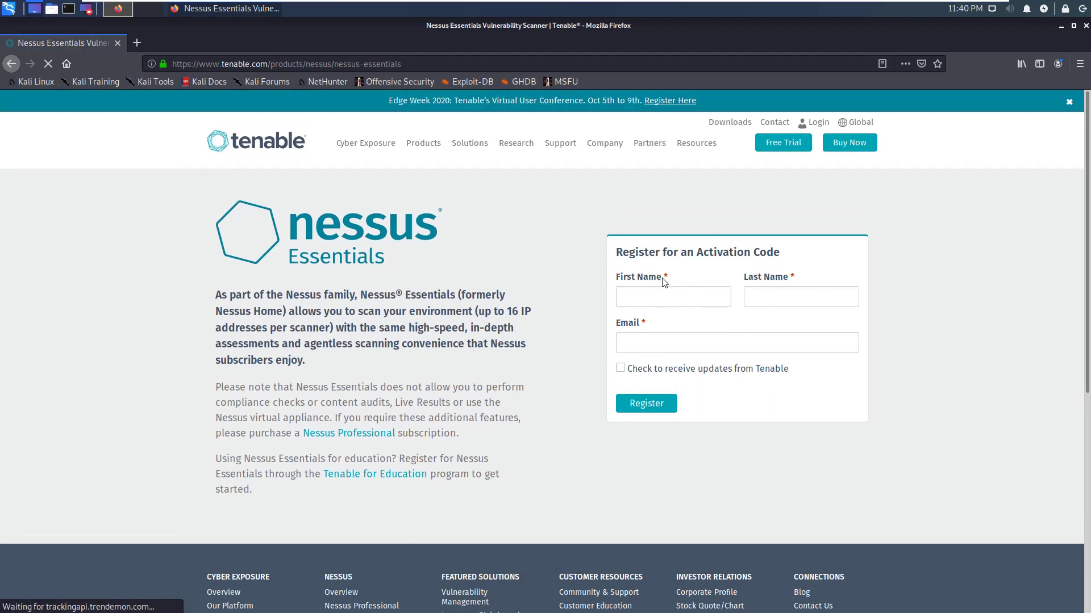
click(658, 302)
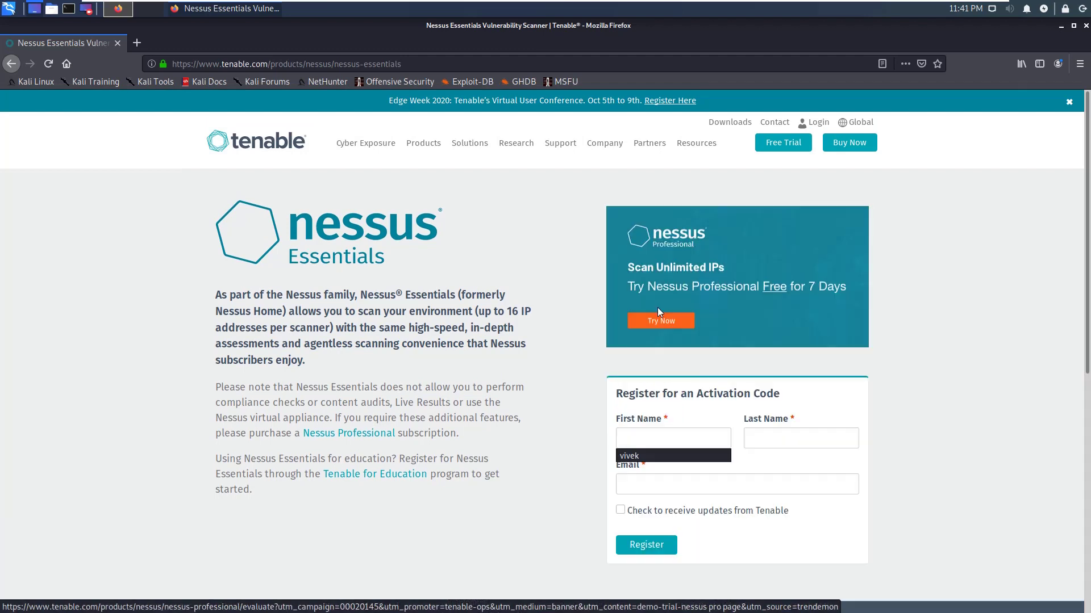
- Open the 7-day Nessus Professional trial page and scroll through its comparison and form
click(686, 222)
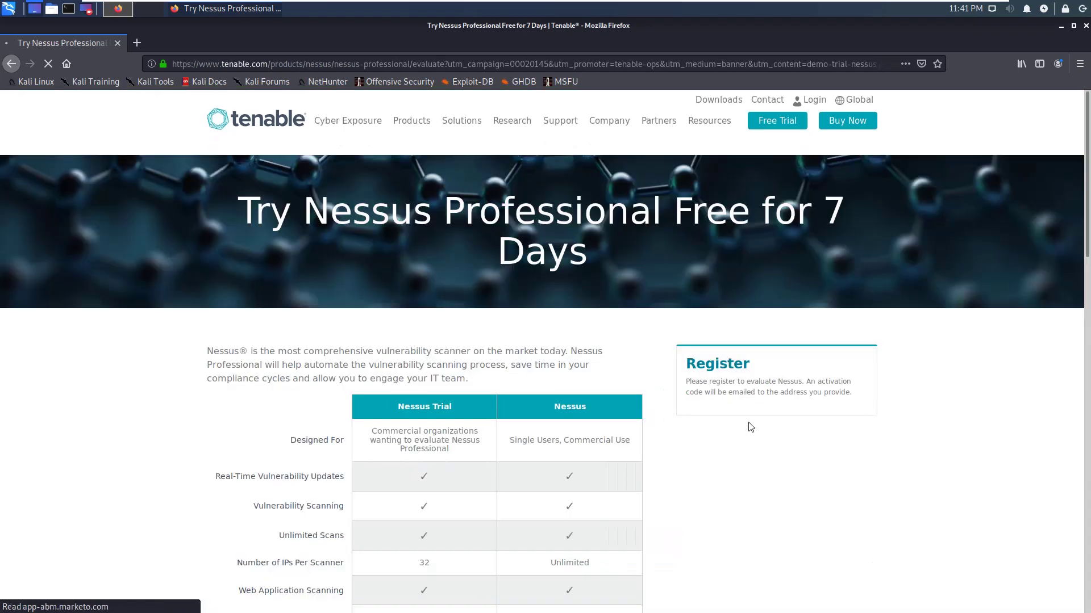
scroll(605, 397, down, 4)
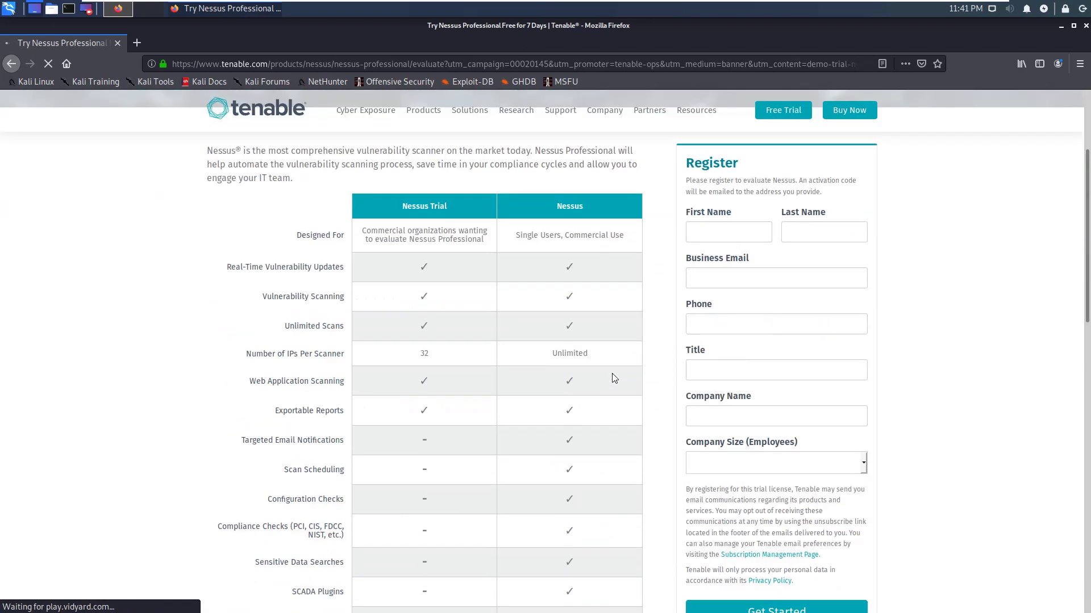
scroll(577, 329, down, 4)
scroll(535, 390, up, 7)
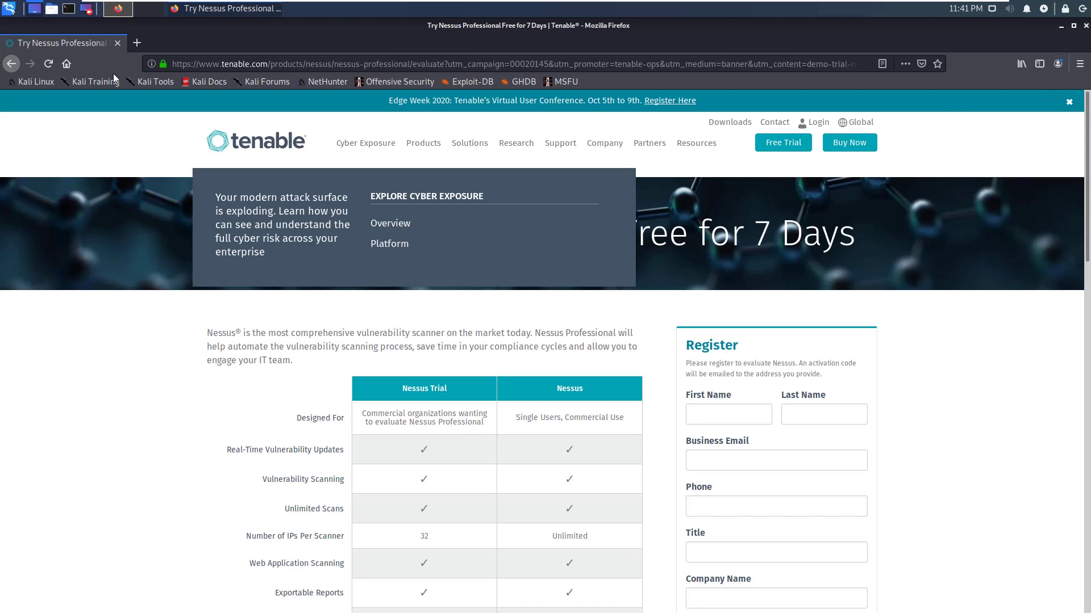
- Close Firefox and open the panel's home folders list to reach Downloads
key(alt+F4)
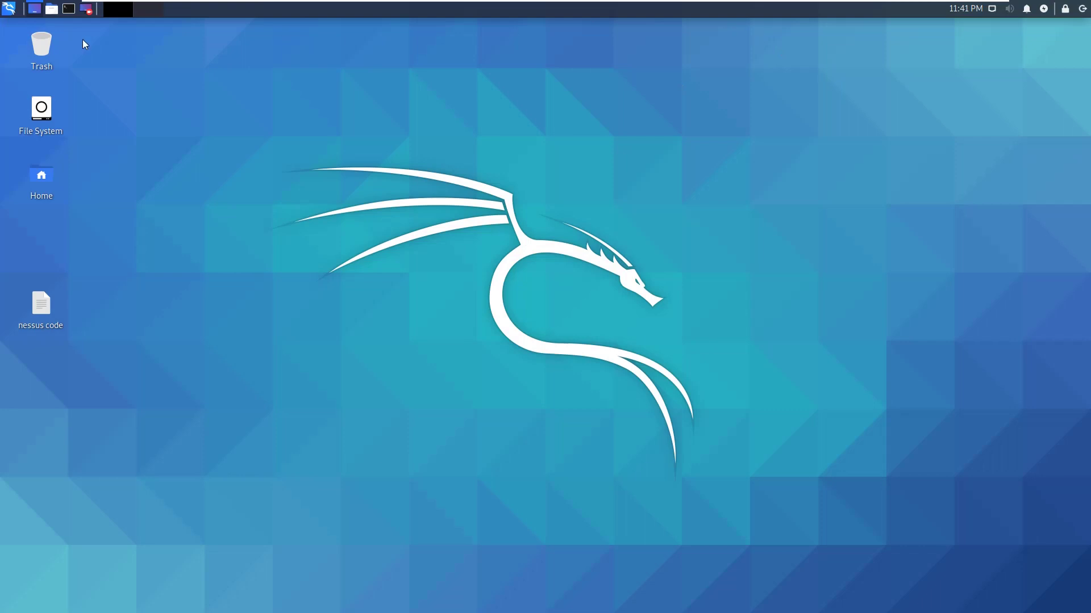
click(50, 10)
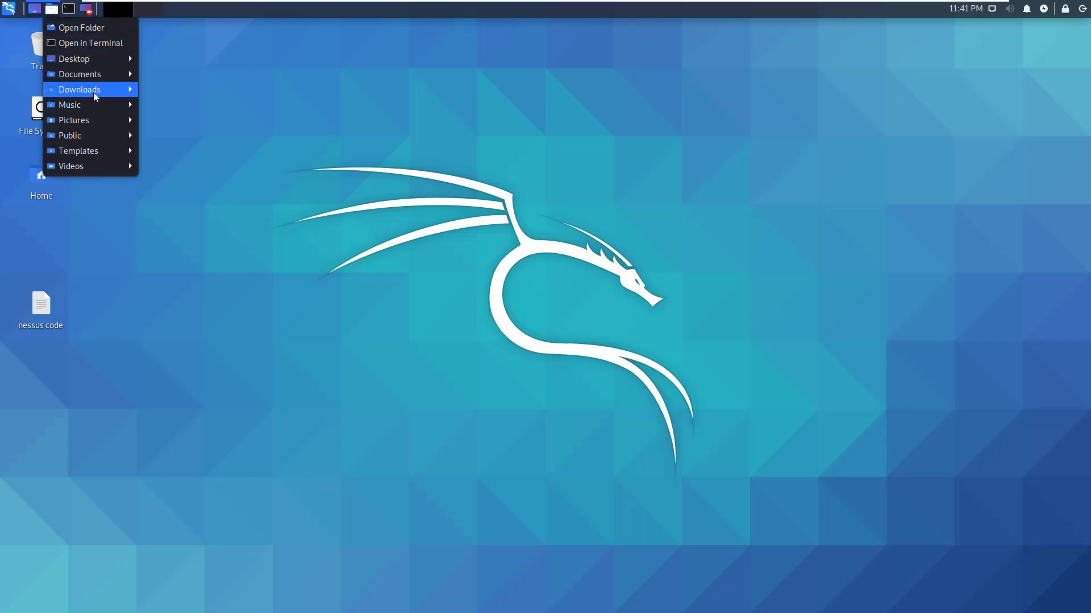
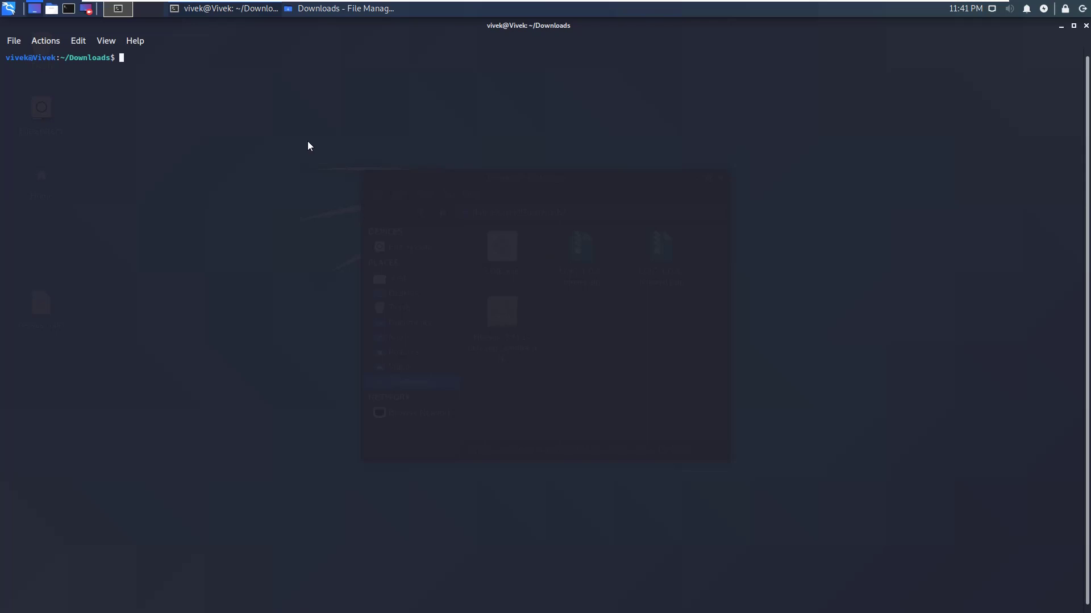
- Run 'su root' in the Downloads folder terminal to get a root shell
text(su)
key(BackSpace)
text(root)
key(Return)
key(Return)
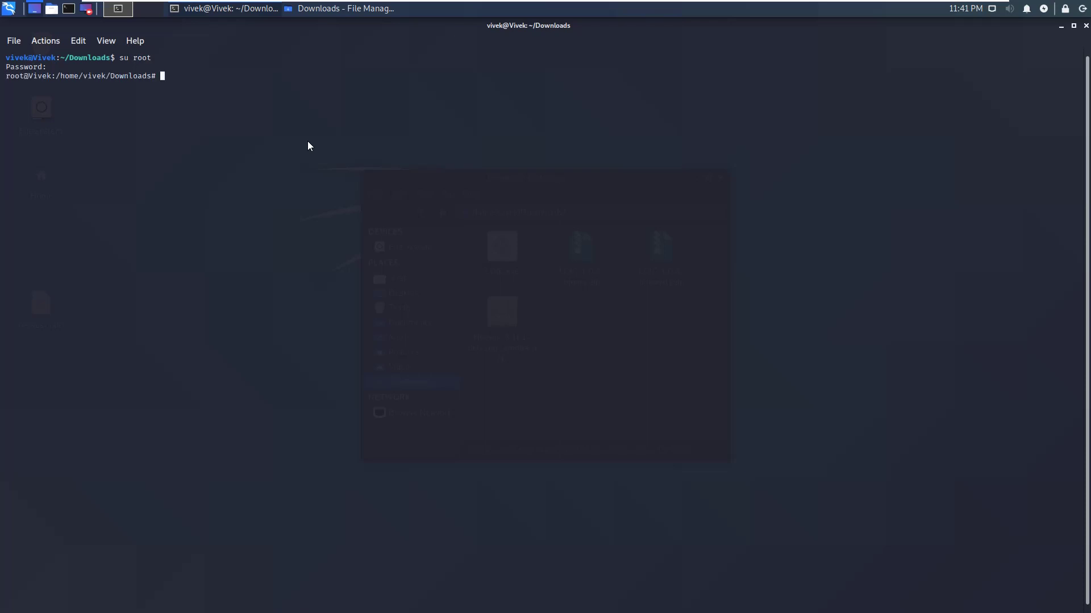
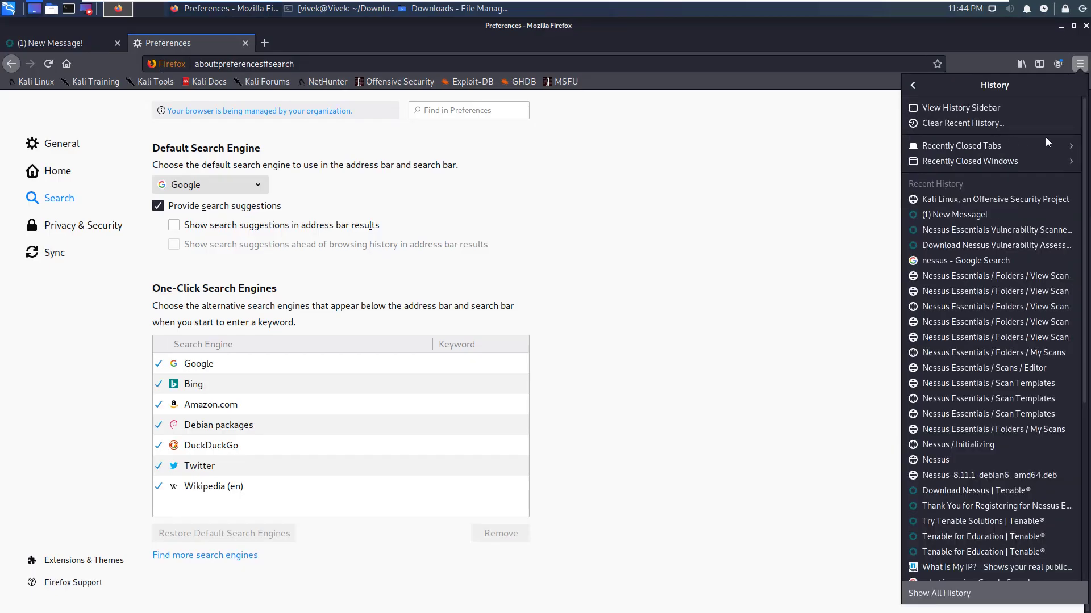
- Load the Nessus home address vivek:8834/ from the revisited scan history page
click(976, 275)
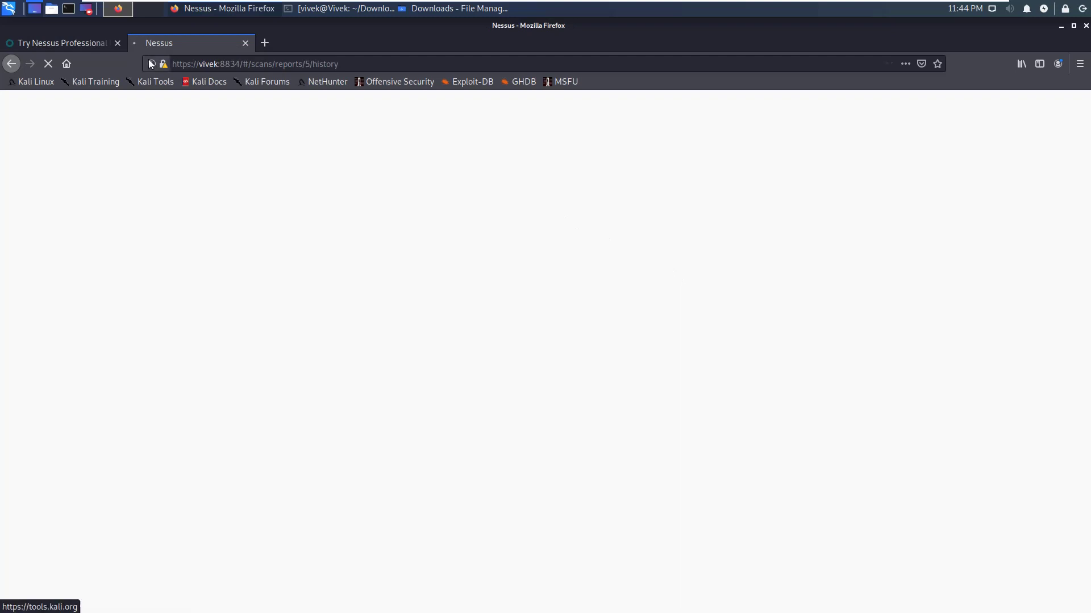
drag(243, 65, 446, 64)
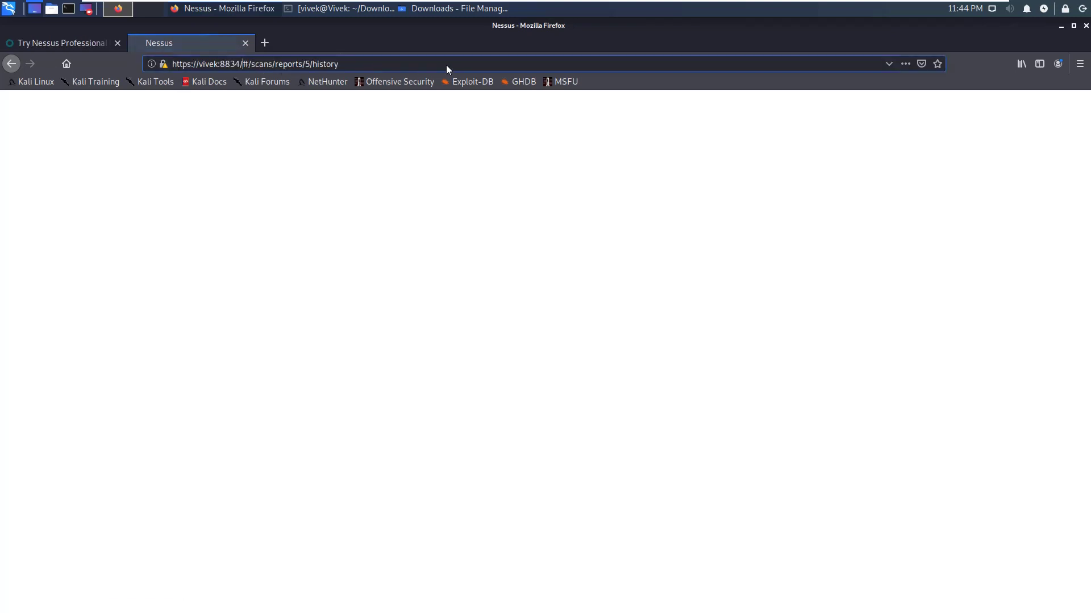
key(BackSpace)
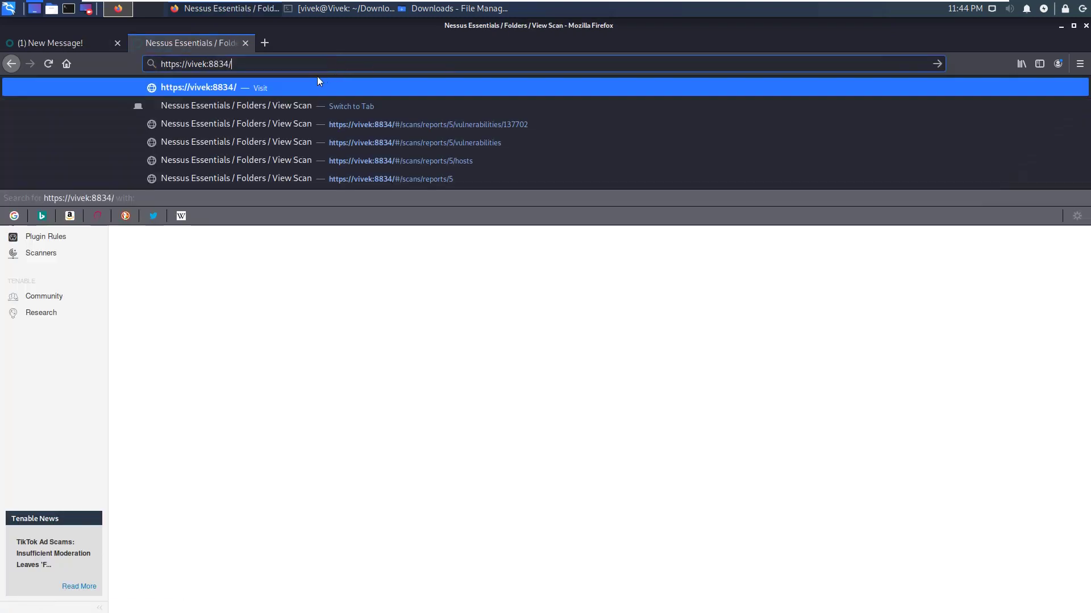
click(345, 90)
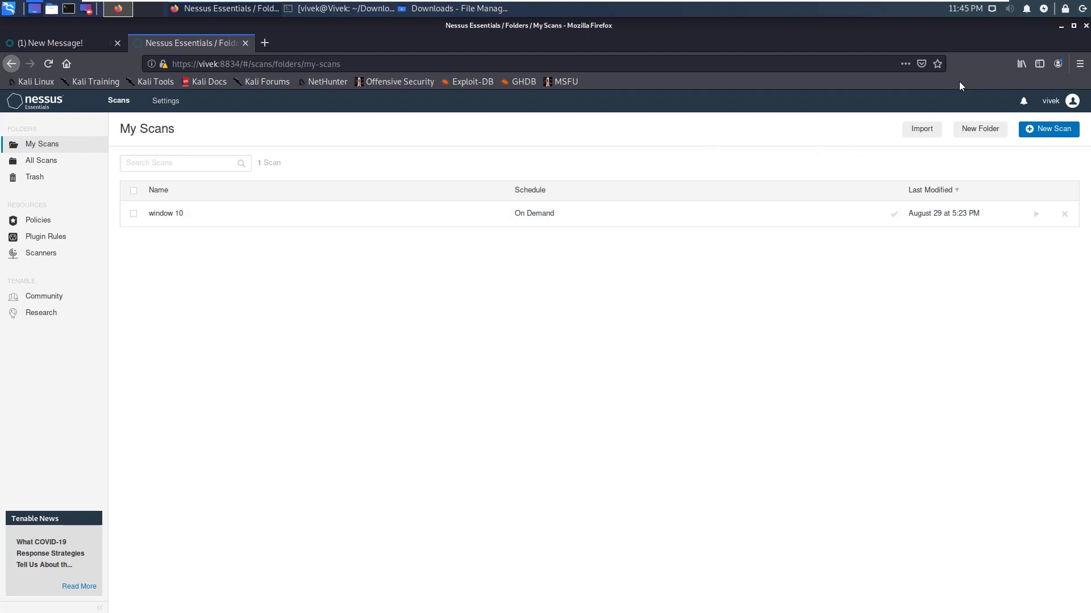
- Start a new scan to bring up the Scan Templates page
click(1054, 131)
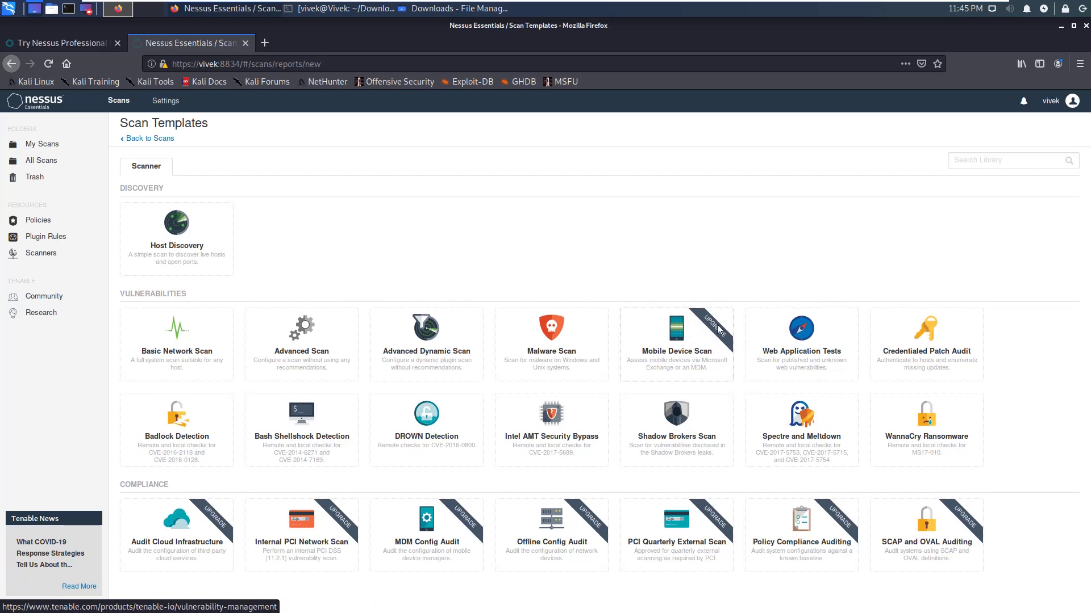
- Choose the Basic Network Scan template for the new scan
click(177, 348)
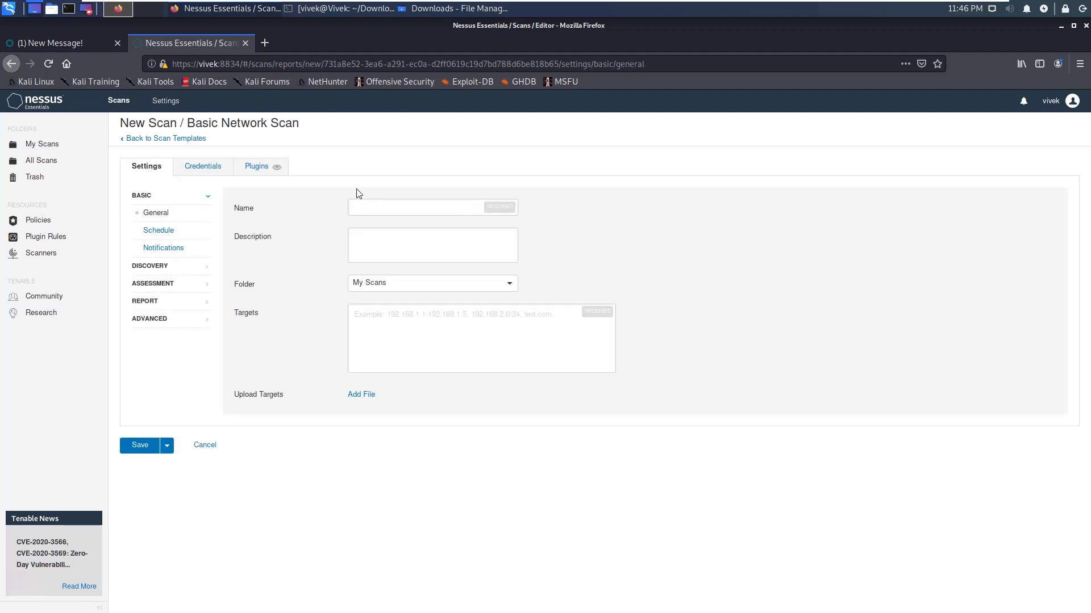
- Name the scan 'windows', describe it as 'my os', and keep it in My Scans
click(395, 213)
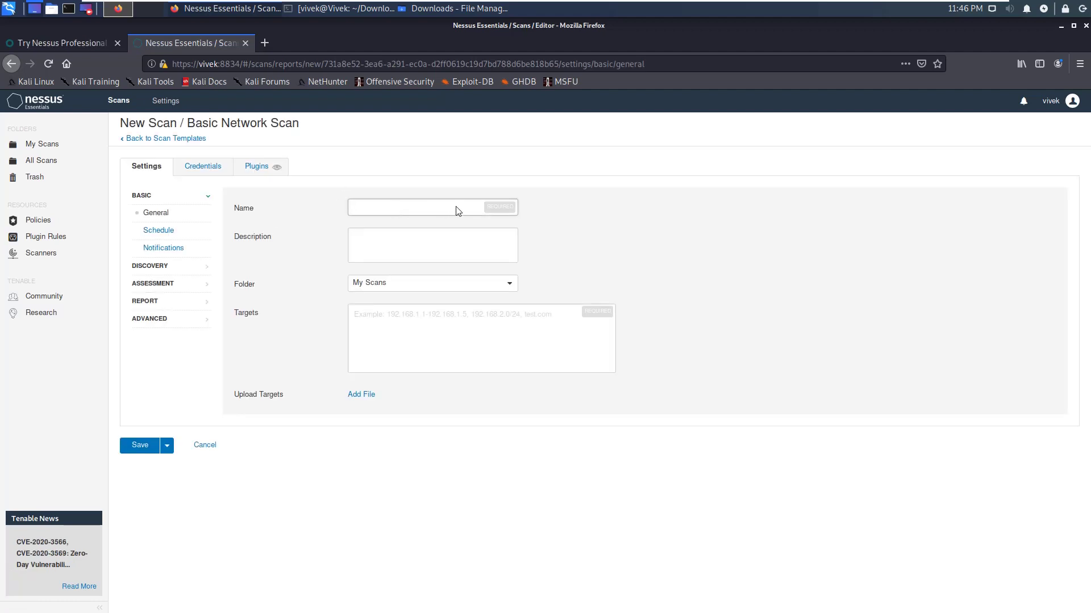
text(windows)
key(Tab)
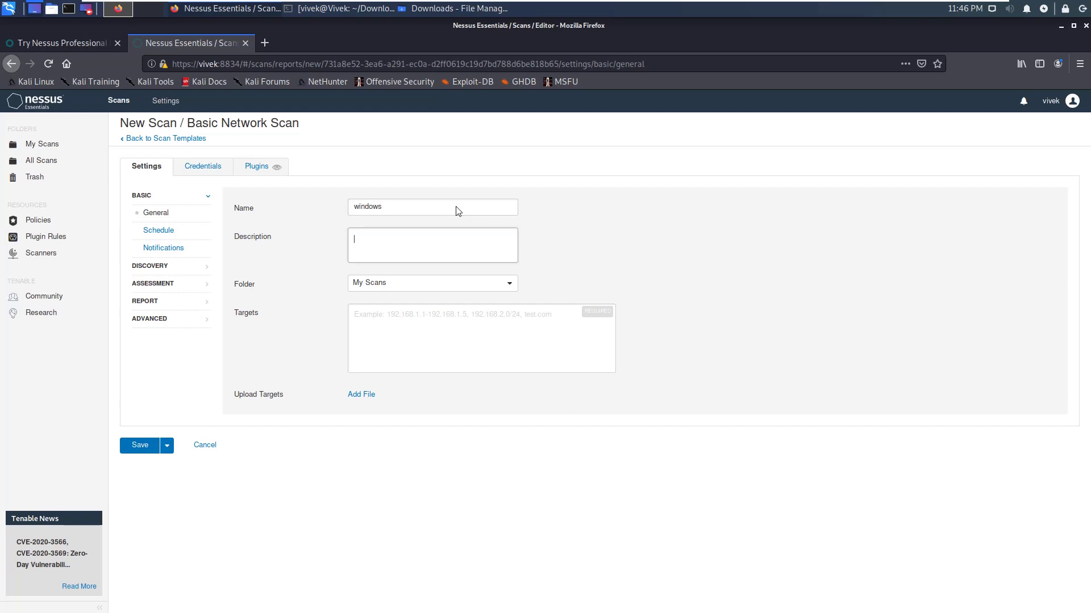
text(my os)
key(Tab)
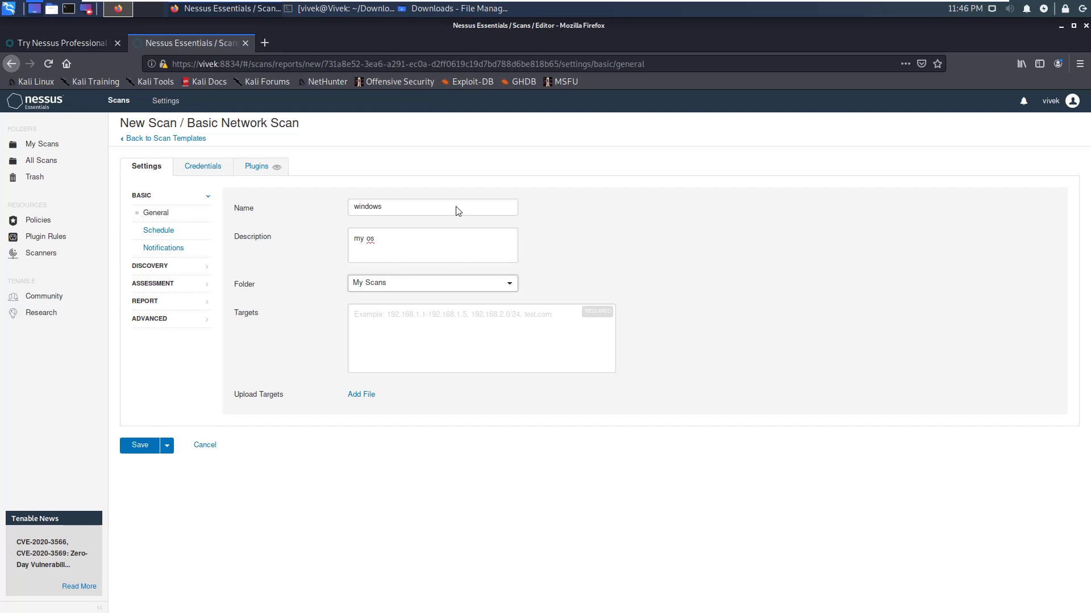
click(433, 284)
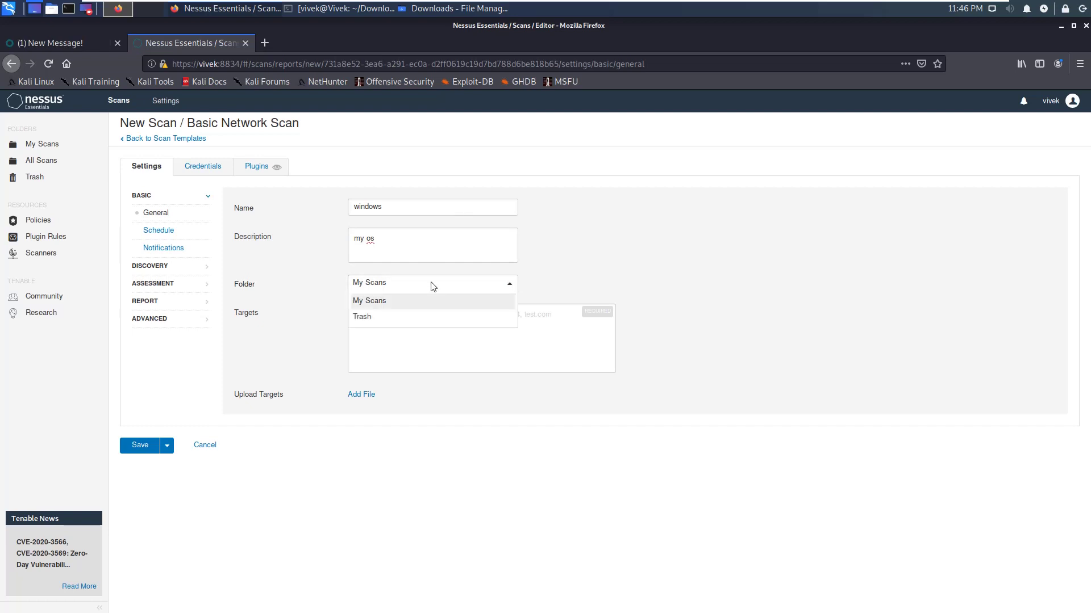
click(400, 303)
- Enter a 192.168.0. target address and save the new scan
click(390, 335)
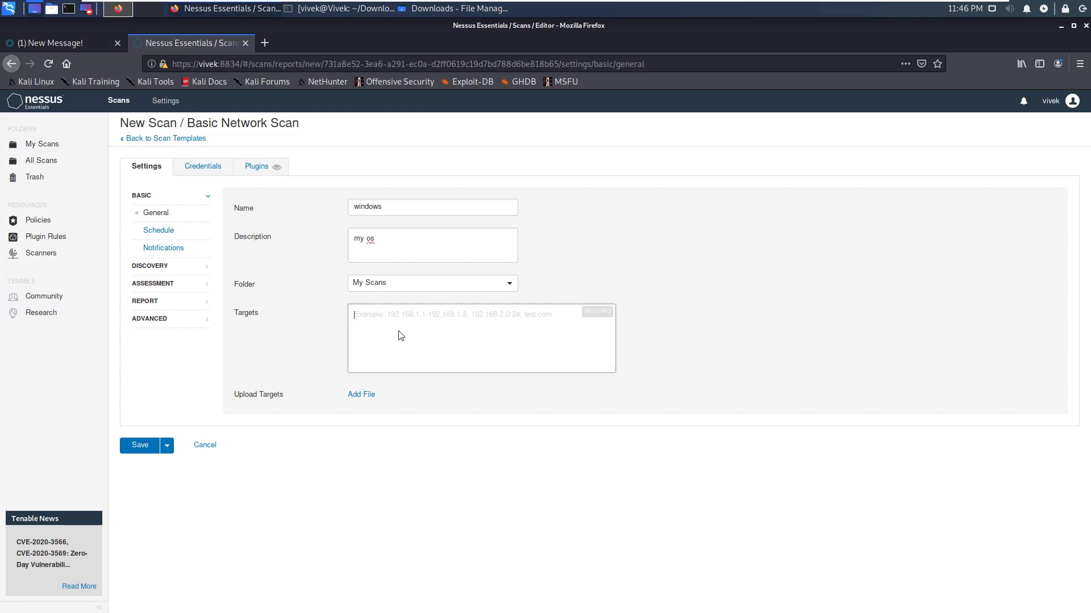
text(192.1)
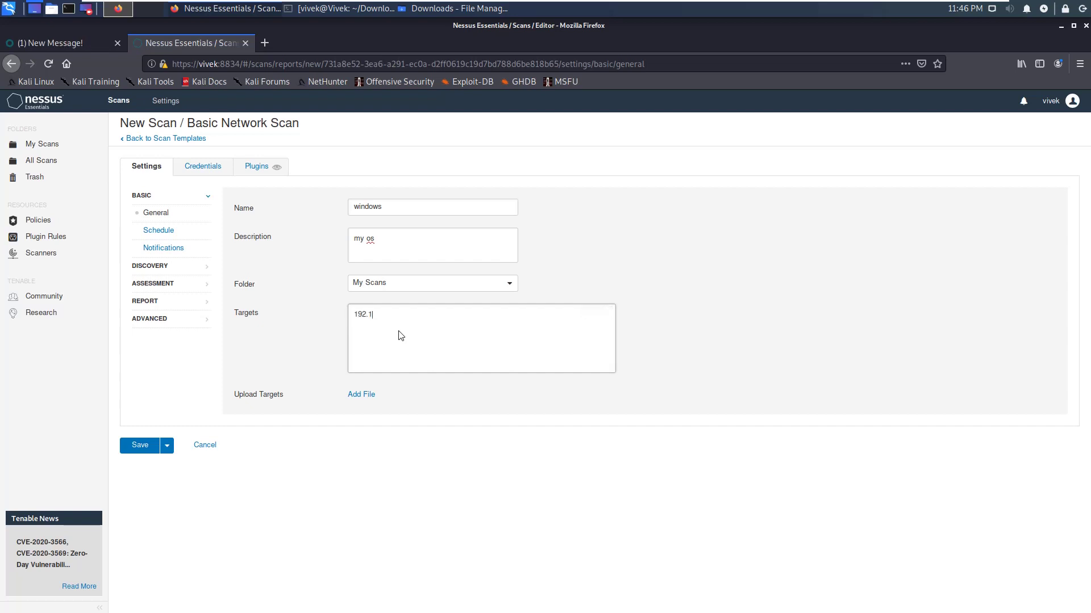
text(68.0.2)
click(130, 447)
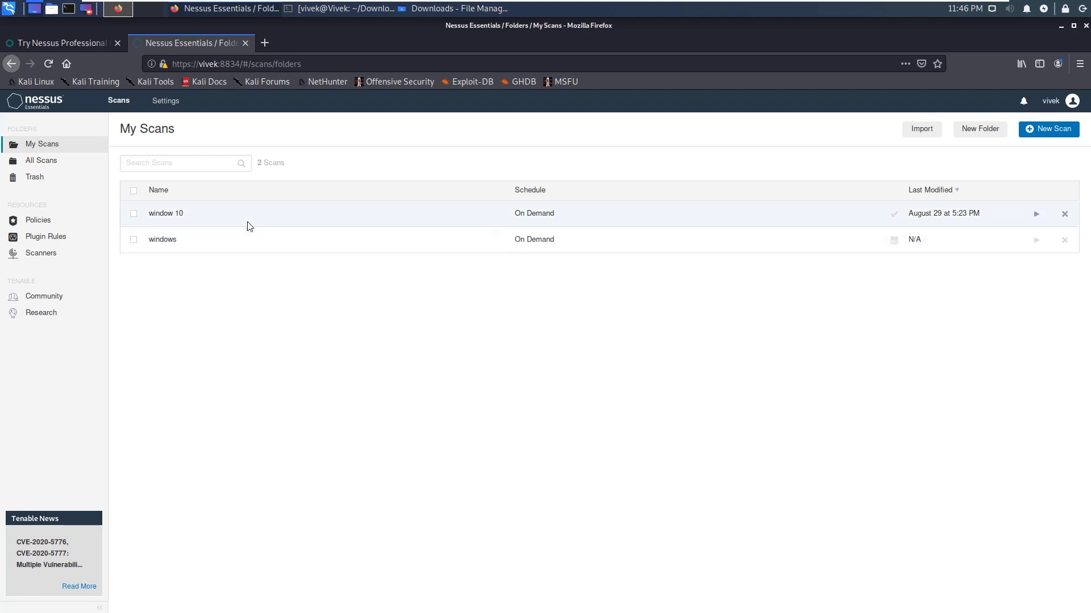
- Open the window 10 scan and browse its vulnerability list
click(199, 215)
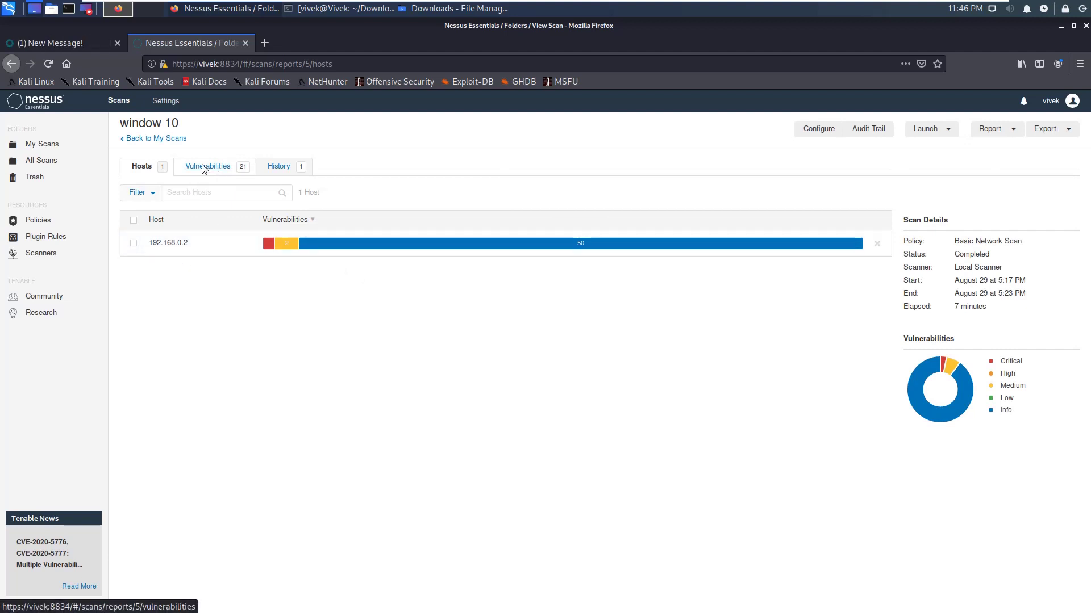
click(203, 168)
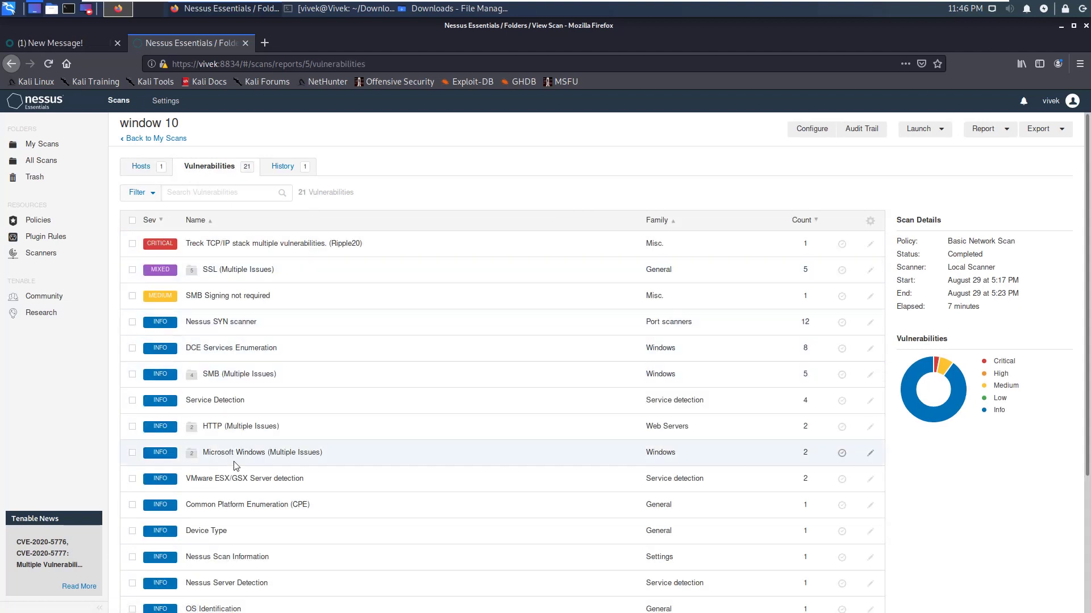
scroll(222, 352, down, 1)
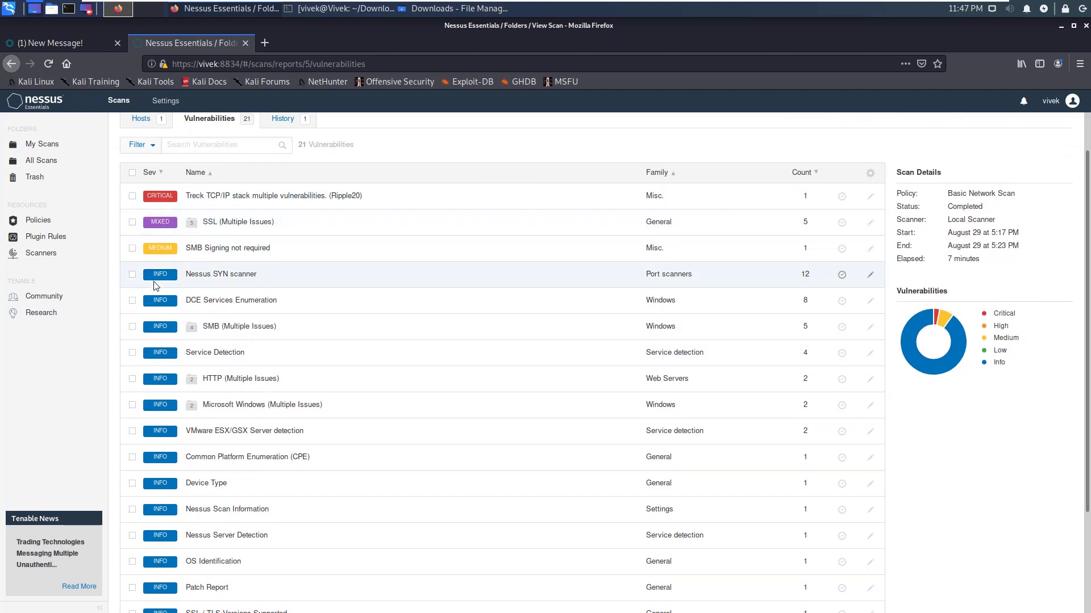
scroll(211, 251, up, 1)
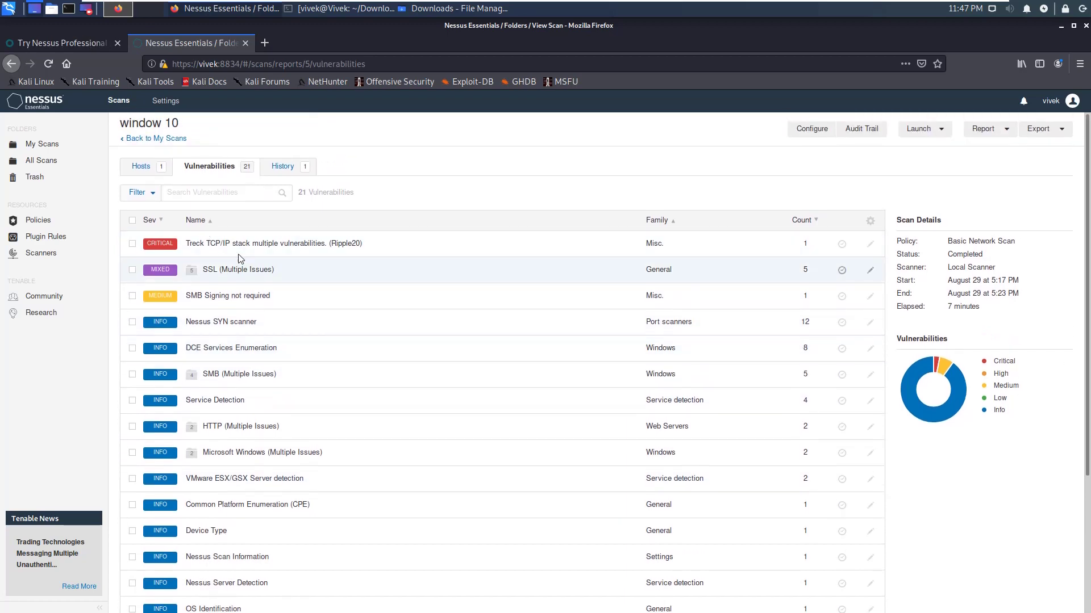
- Read the critical Treck TCP/IP (Ripple20) description and solution, then view the scan's history
click(211, 250)
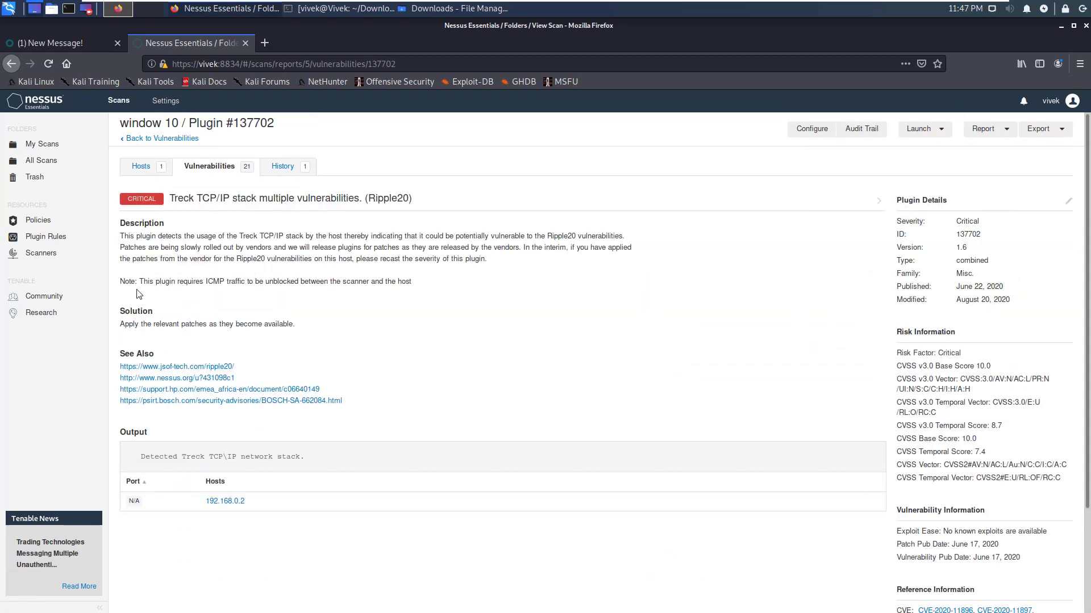
drag(120, 224, 176, 316)
triple_click(157, 326)
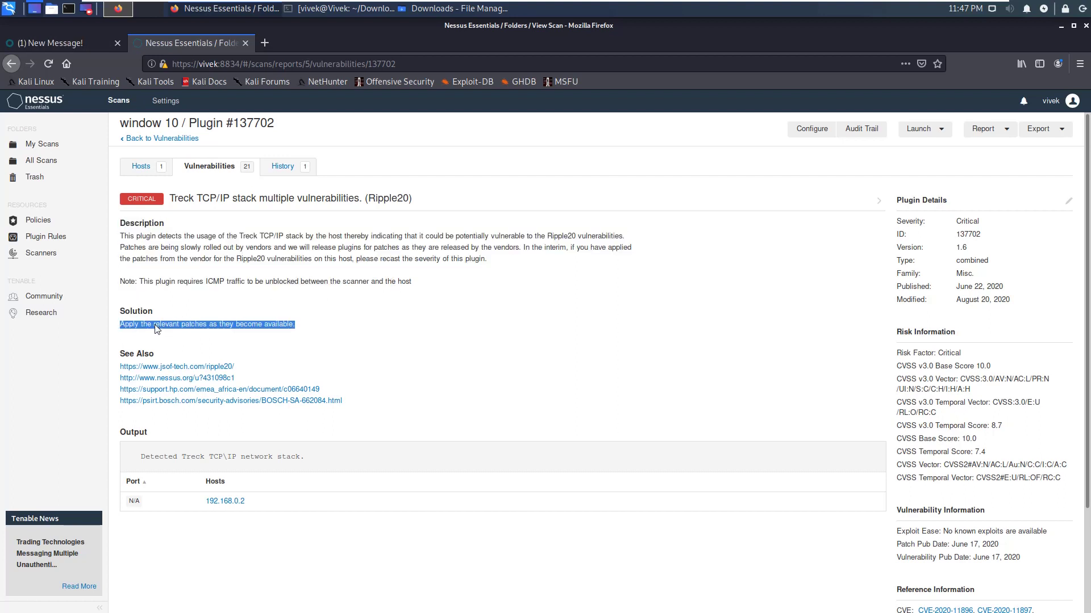
click(282, 166)
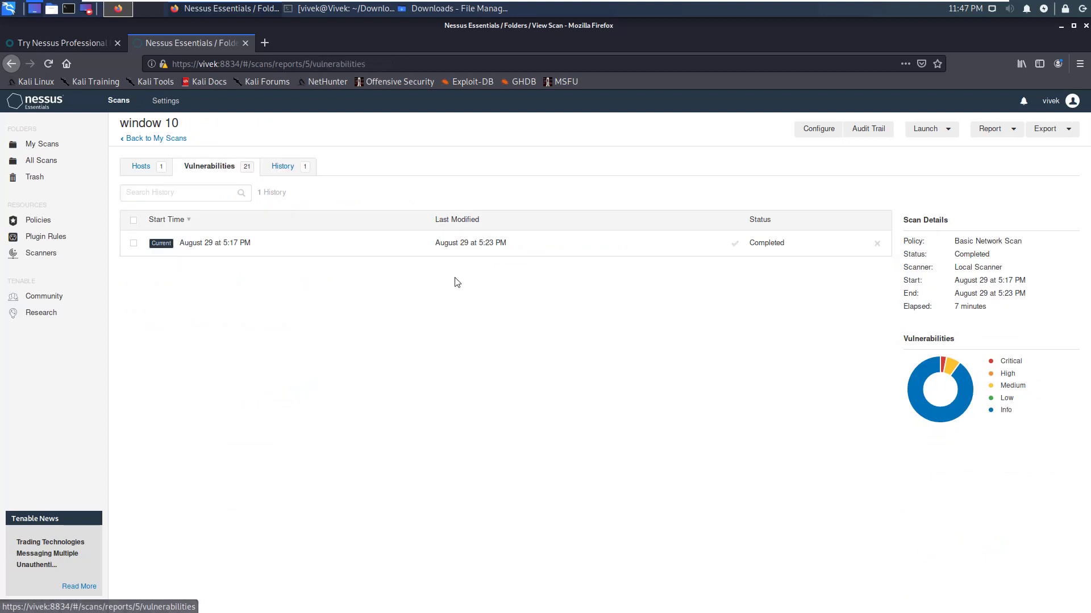